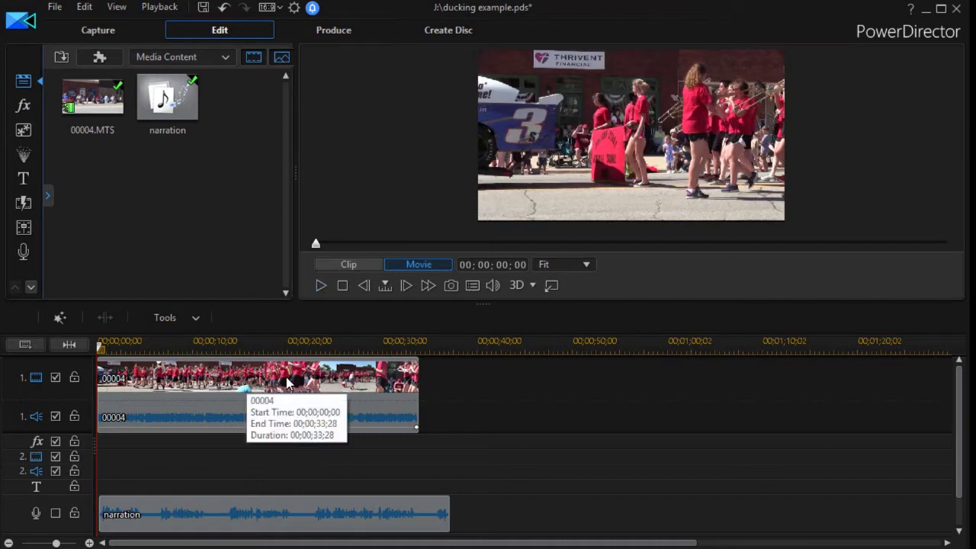
# Step: Start previewing the movie with the 00004 parade clip and narration on the timeline
pyautogui.click(321, 285)
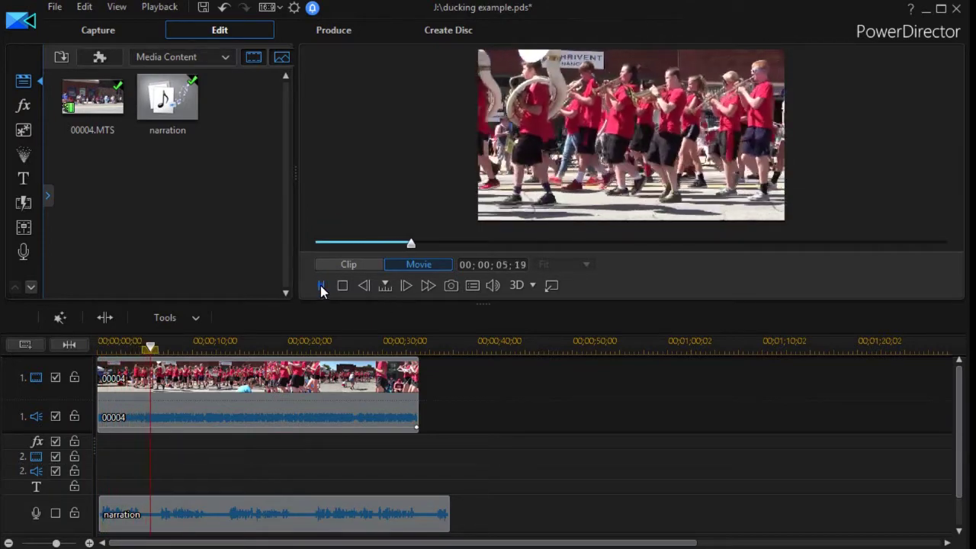
# Step: Mute the parade clip's track 1 audio, enable the narration track, and replay from the start
pyautogui.click(320, 286)
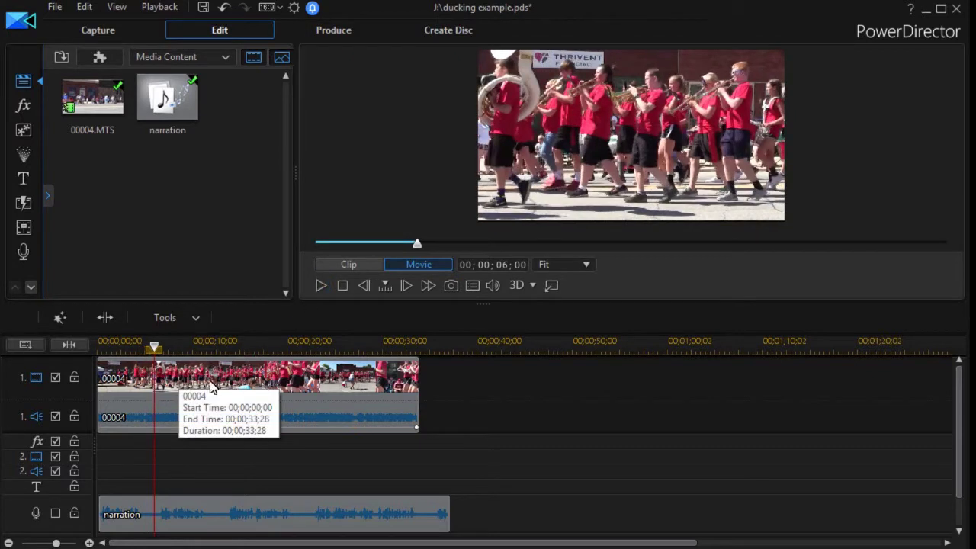
pyautogui.click(56, 416)
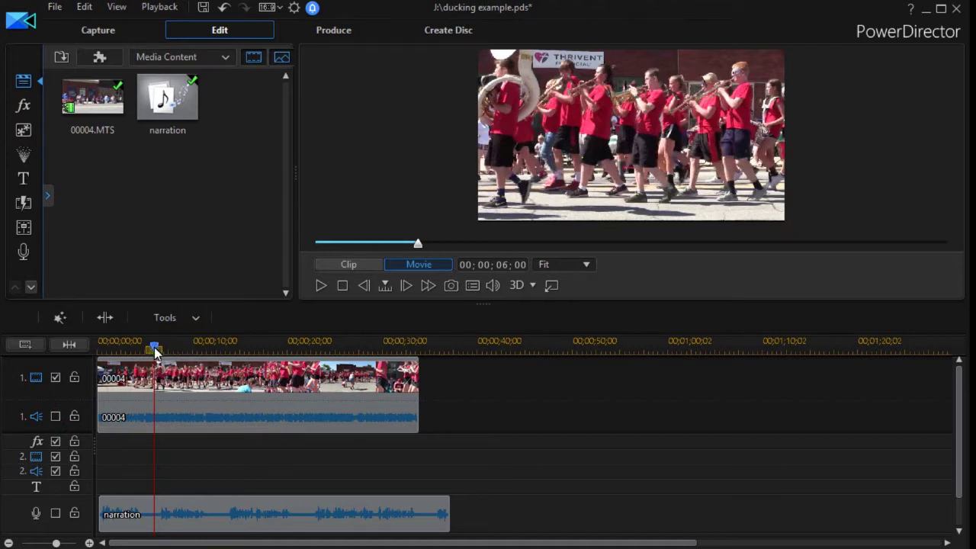
pyautogui.moveTo(156, 348); pyautogui.dragTo(79, 348)
pyautogui.click(55, 513)
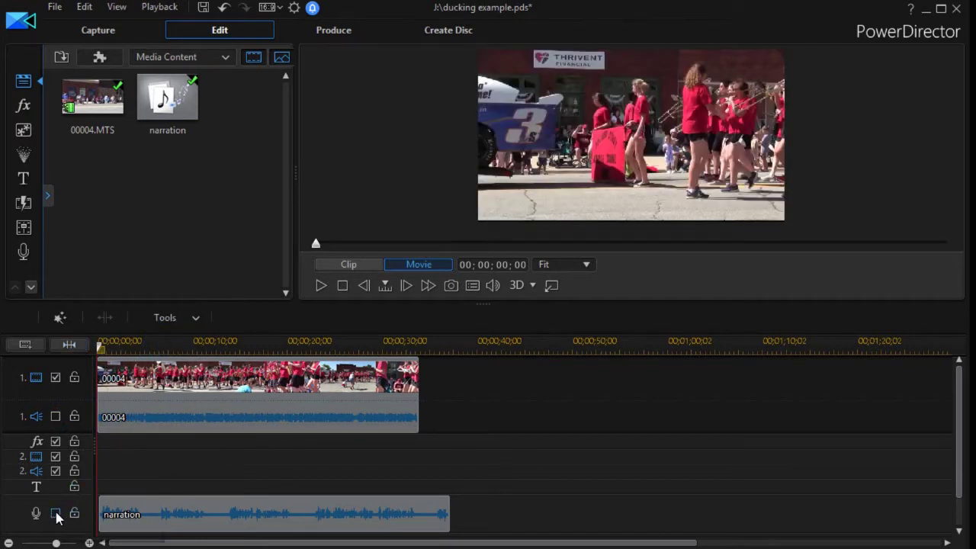
pyautogui.click(321, 286)
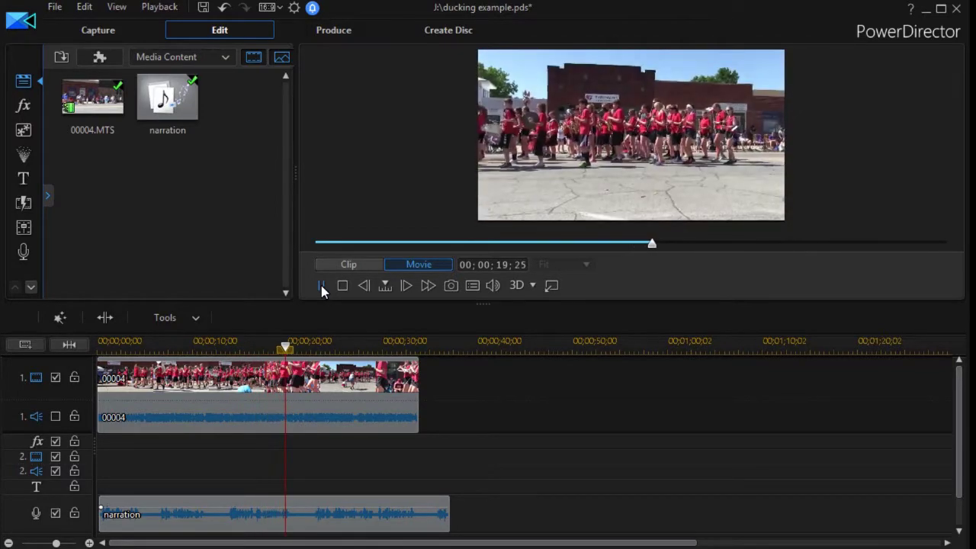
# Step: Re-enable the track 1 audio and replay both tracks from the start, pausing at 6 seconds
pyautogui.click(319, 286)
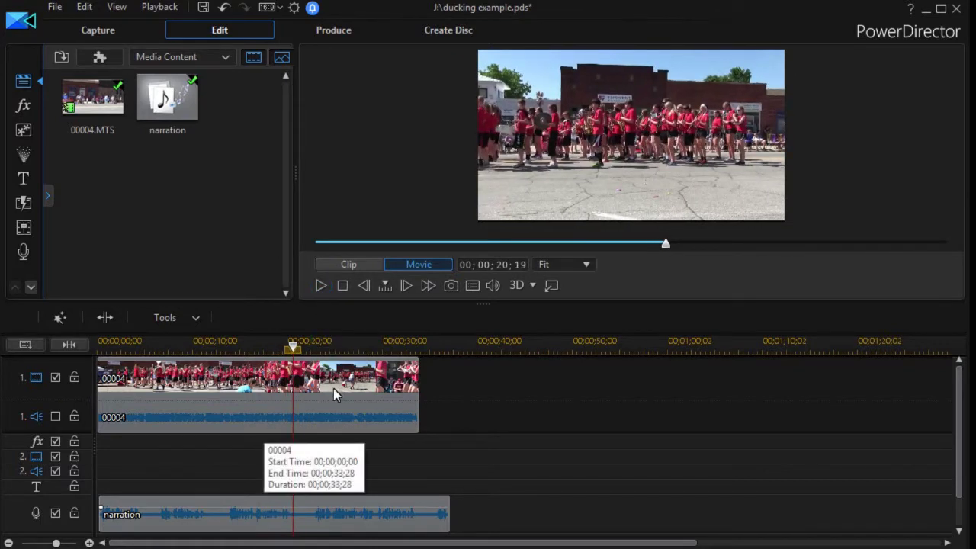
pyautogui.click(55, 417)
pyautogui.moveTo(294, 349); pyautogui.dragTo(22, 339)
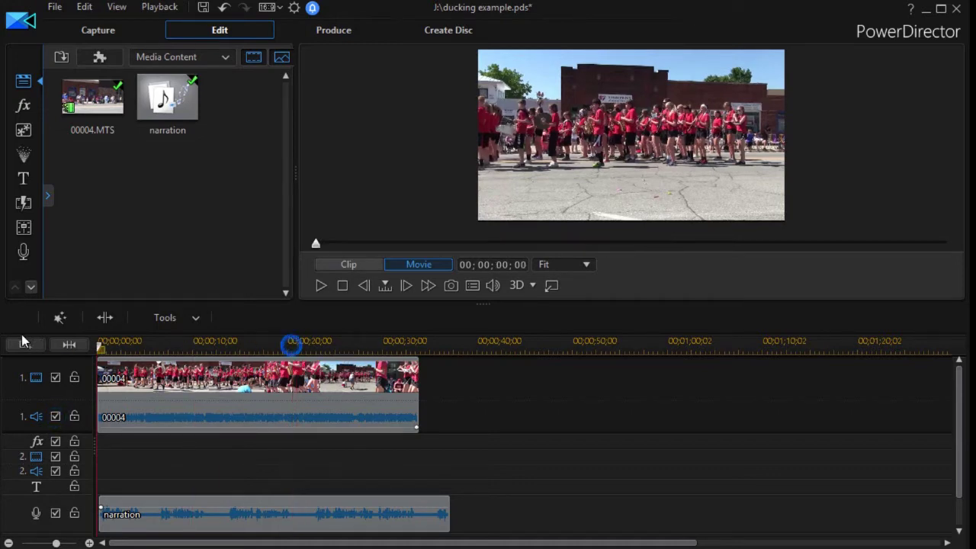
pyautogui.click(321, 285)
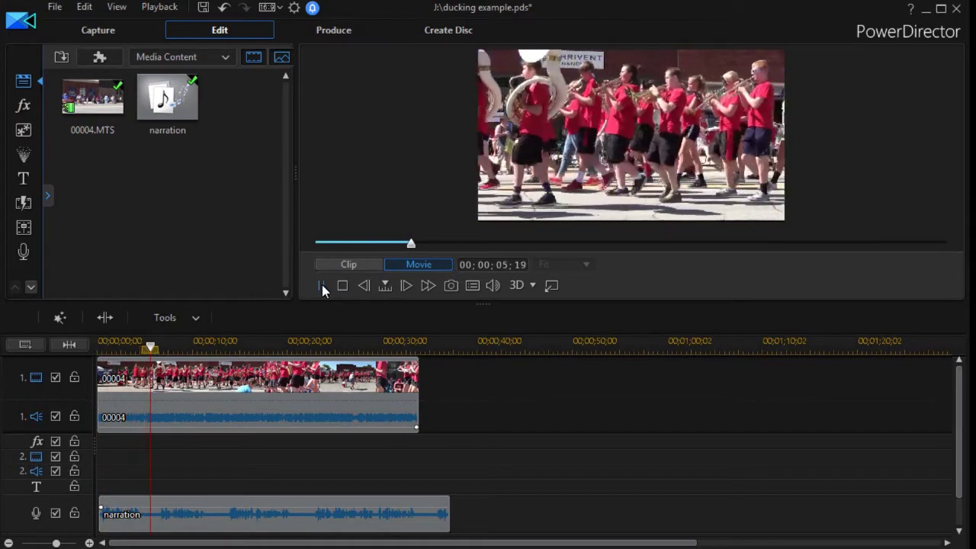
pyautogui.click(321, 285)
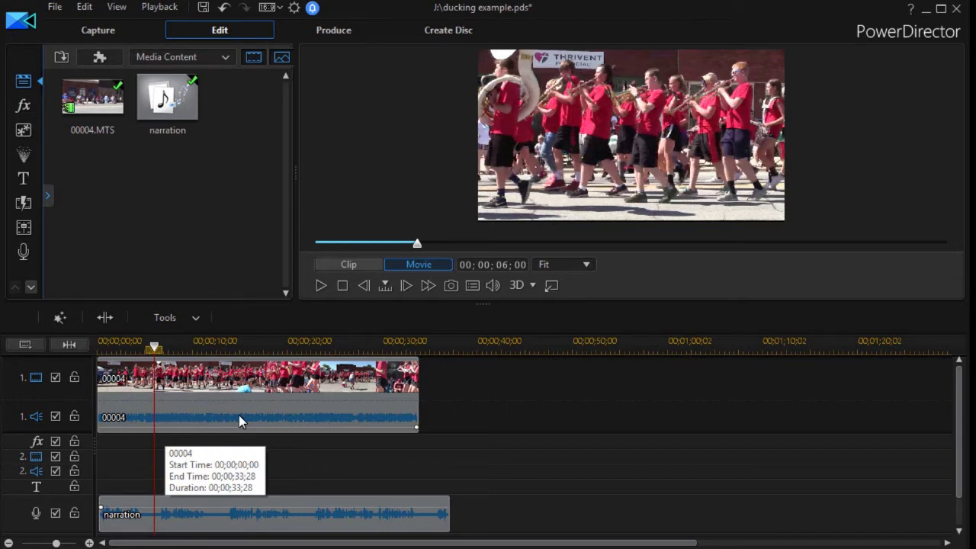
# Step: Zoom the timeline in and look through the parade clip's options and audio editing choices
pyautogui.click(71, 344)
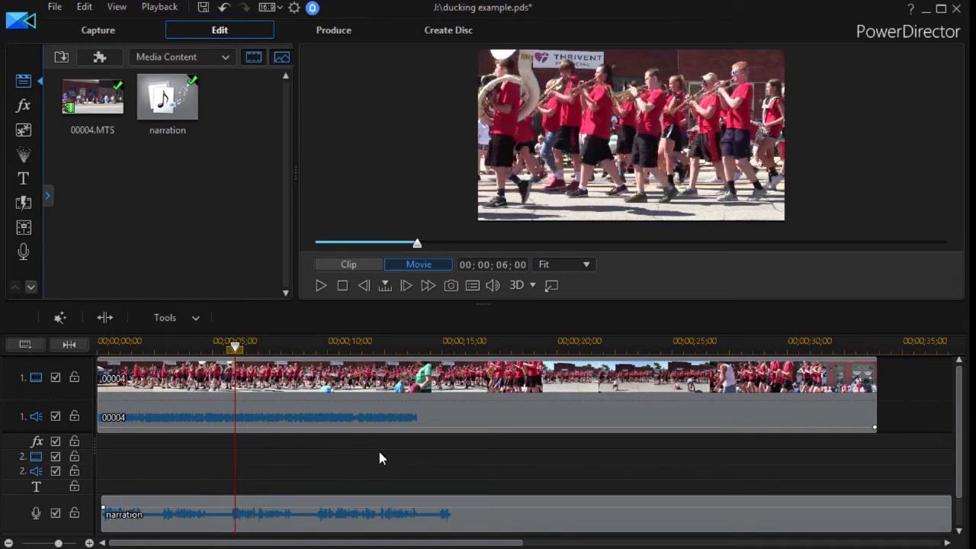
pyautogui.rightClick(344, 389)
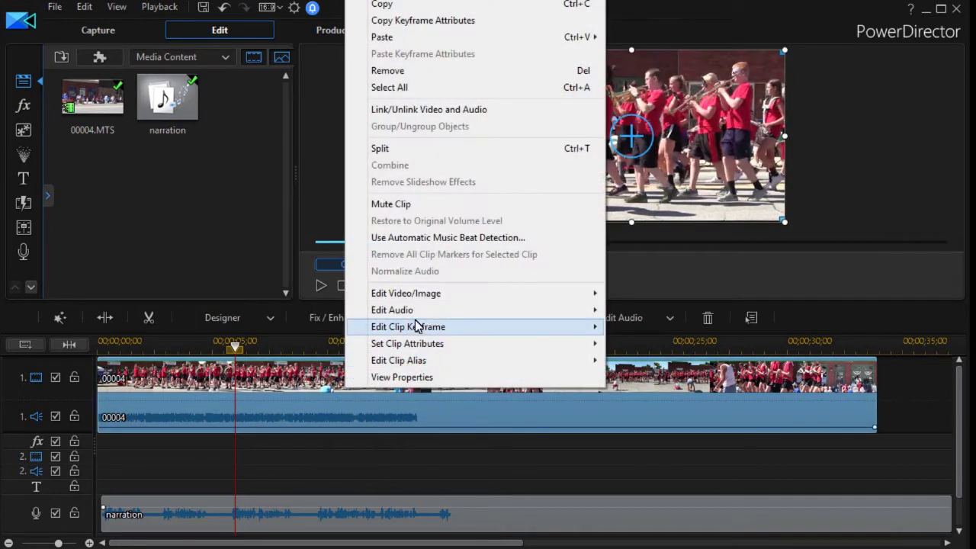
pyautogui.moveTo(419, 311)
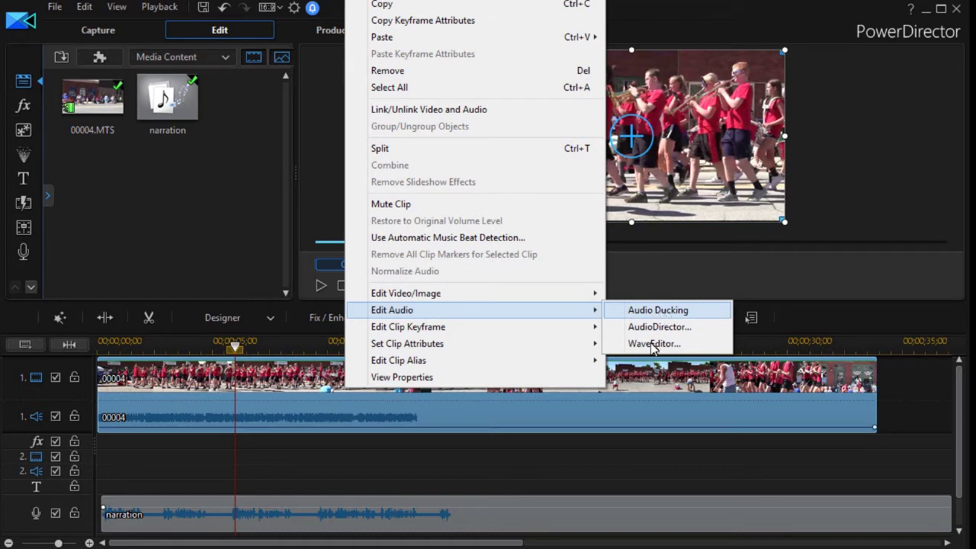
pyautogui.click(654, 456)
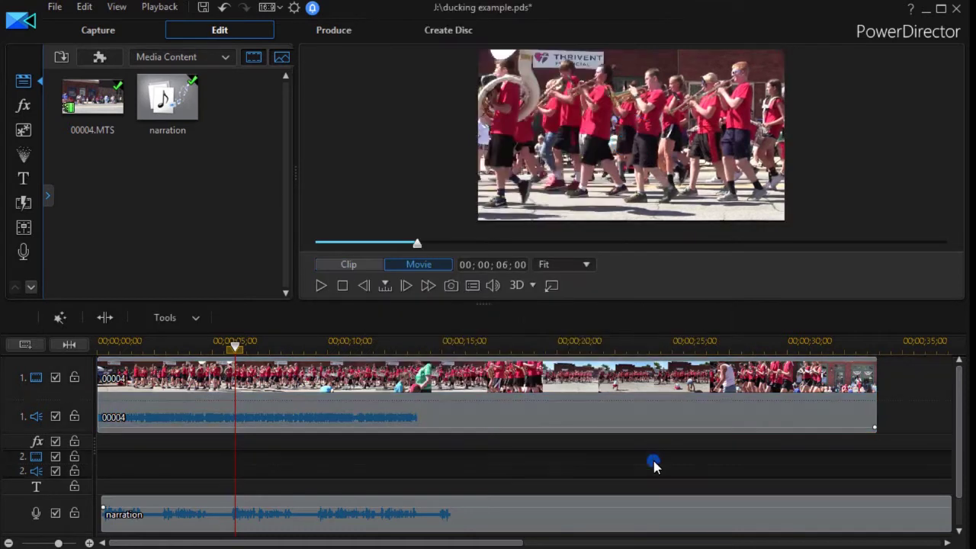
pyautogui.rightClick(447, 393)
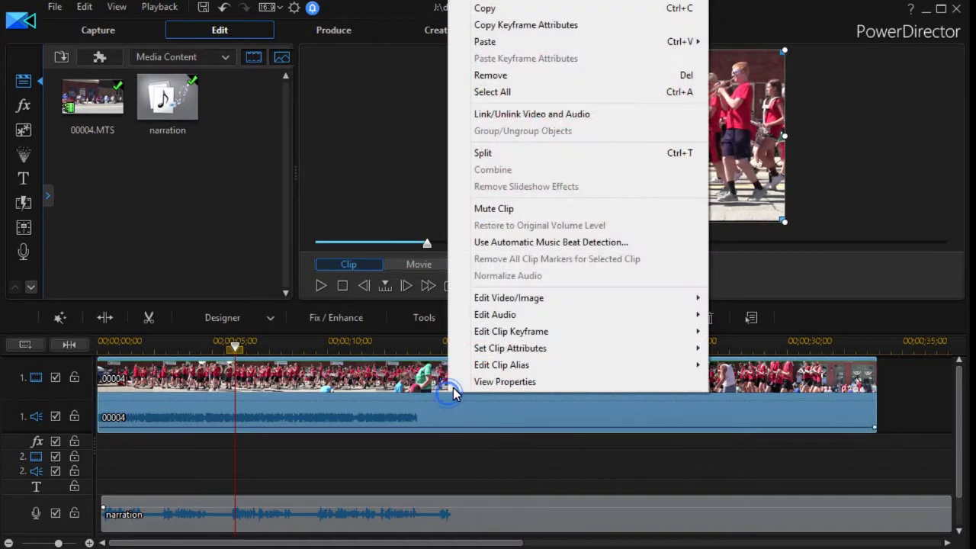
pyautogui.click(406, 343)
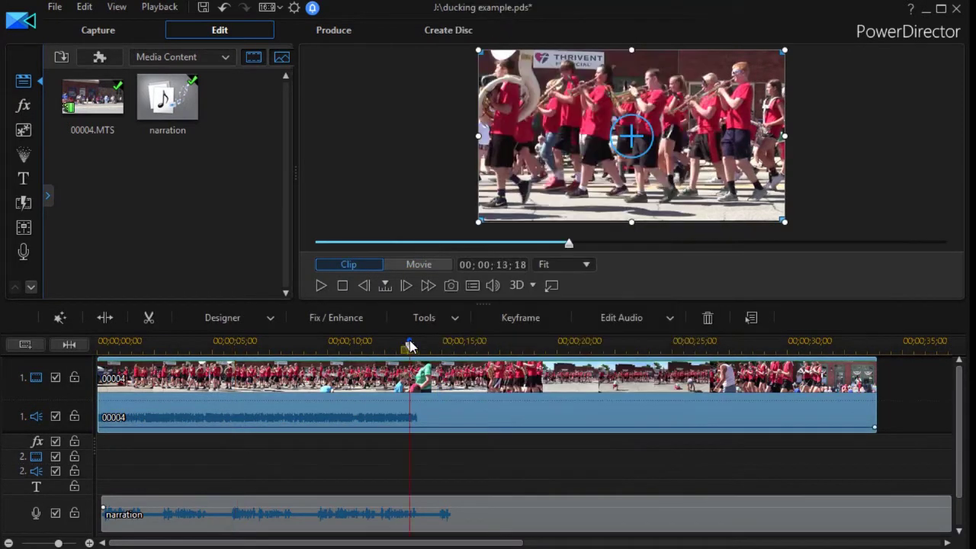
pyautogui.click(608, 317)
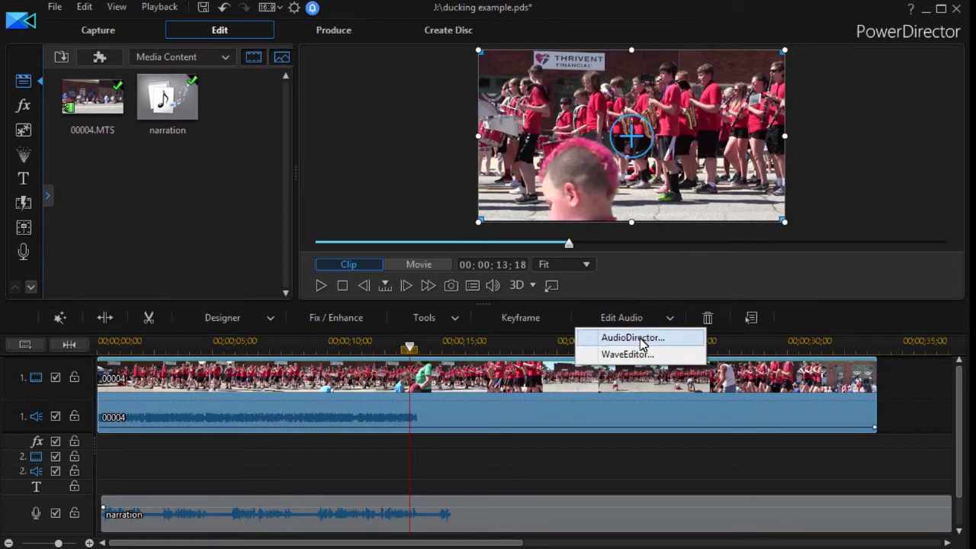
pyautogui.click(514, 457)
# Step: Open Audio Ducking from the parade clip's Edit Audio submenu
pyautogui.rightClick(448, 424)
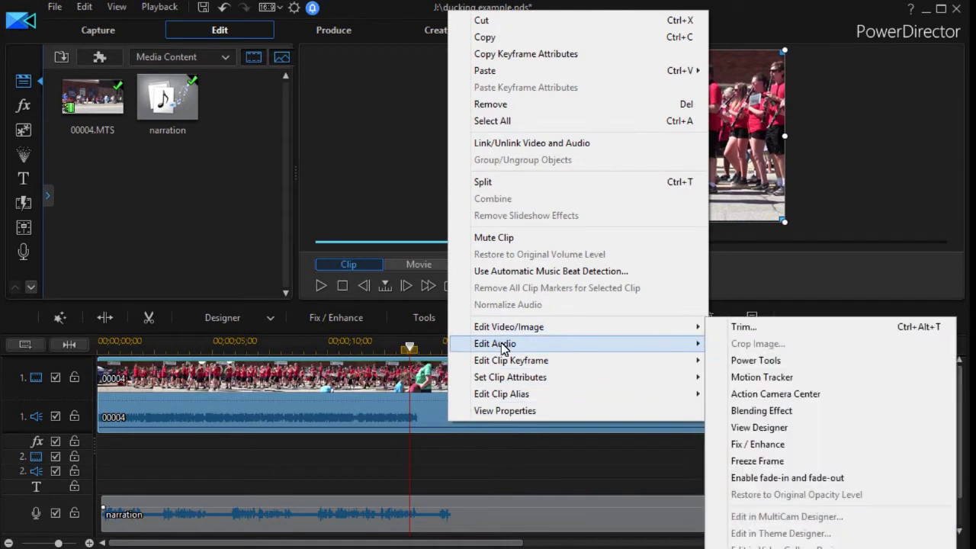
pyautogui.moveTo(503, 348)
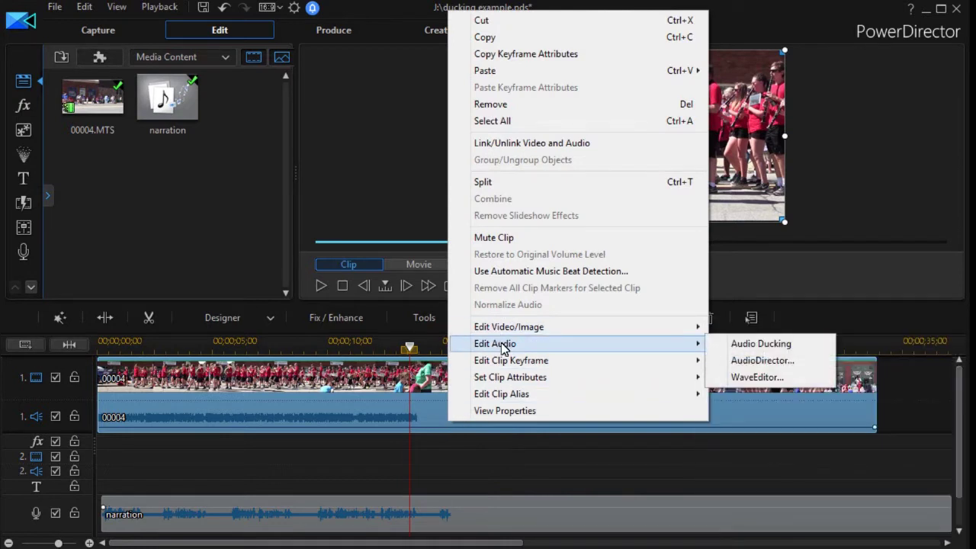
pyautogui.click(782, 350)
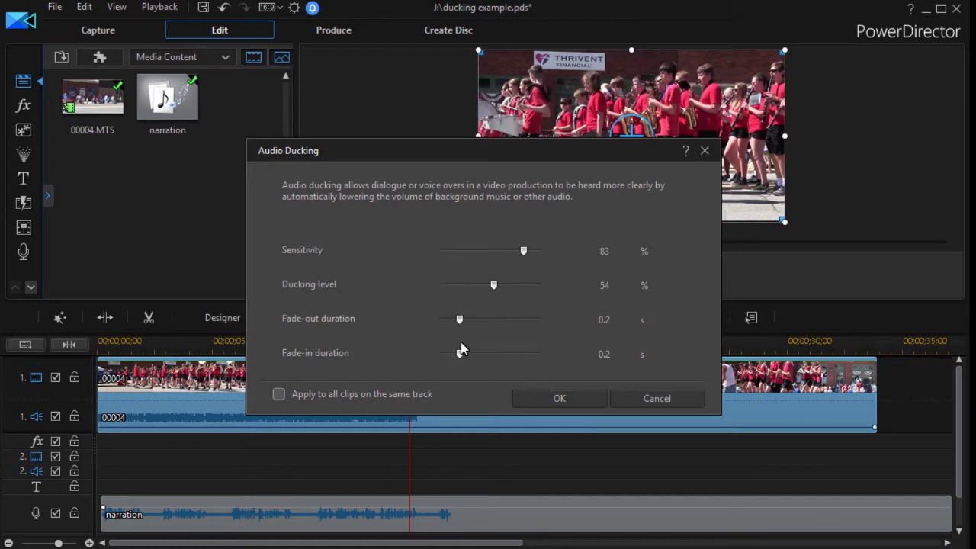
# Step: Set 0.3 s fade-out and fade-in, about 51% sensitivity and 49% ducking level, then apply
pyautogui.click(627, 316)
pyautogui.click(627, 351)
pyautogui.click(279, 394)
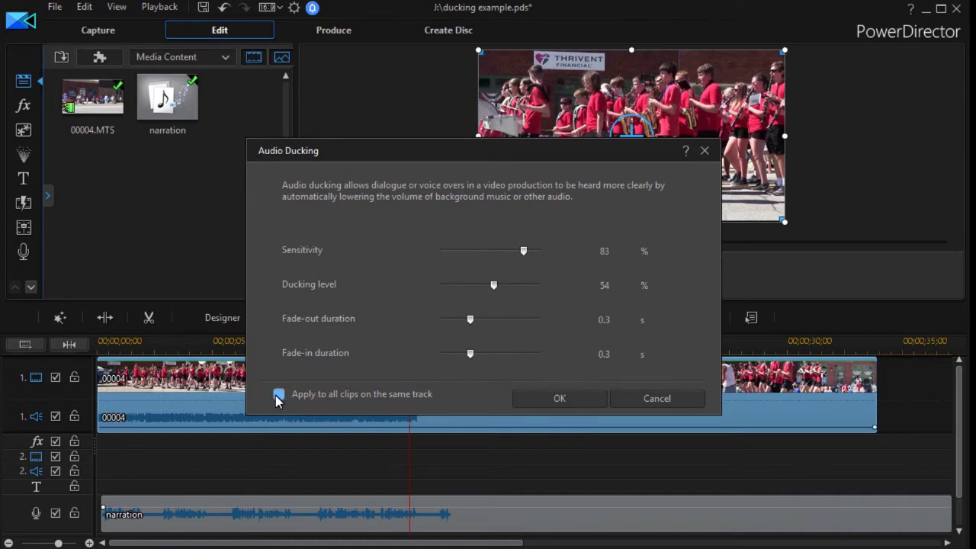
pyautogui.click(278, 395)
pyautogui.moveTo(520, 252); pyautogui.dragTo(496, 251)
pyautogui.moveTo(494, 281); pyautogui.dragTo(490, 282)
pyautogui.click(561, 398)
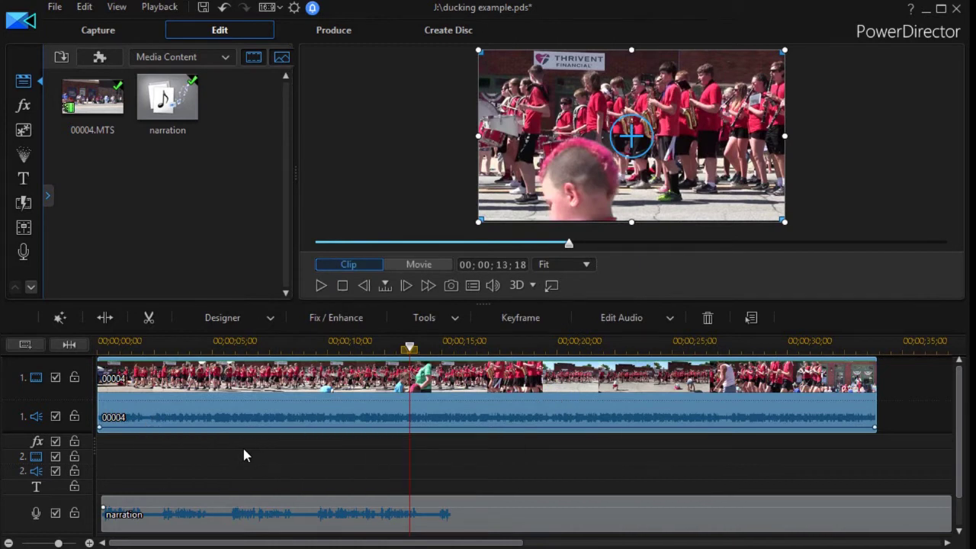
pyautogui.click(411, 351)
pyautogui.click(388, 424)
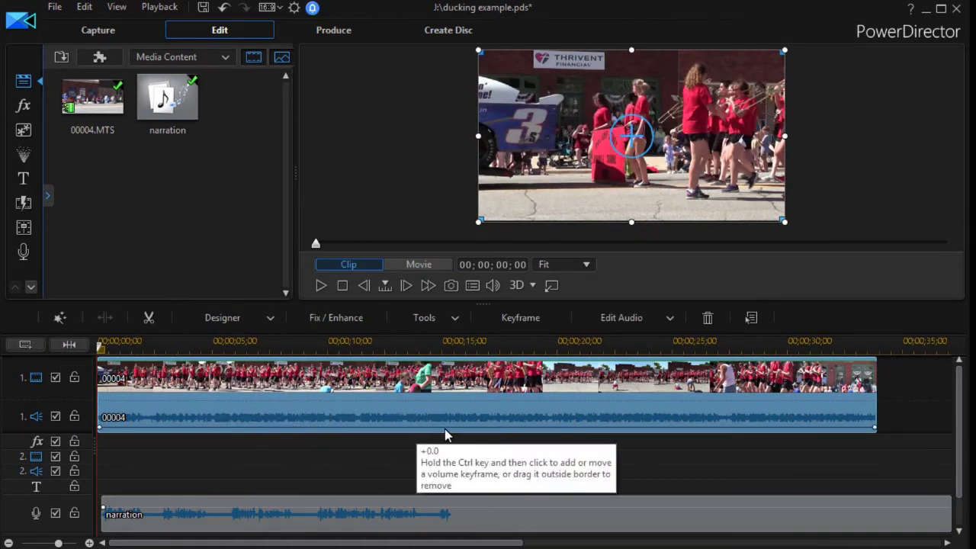
pyautogui.click(321, 286)
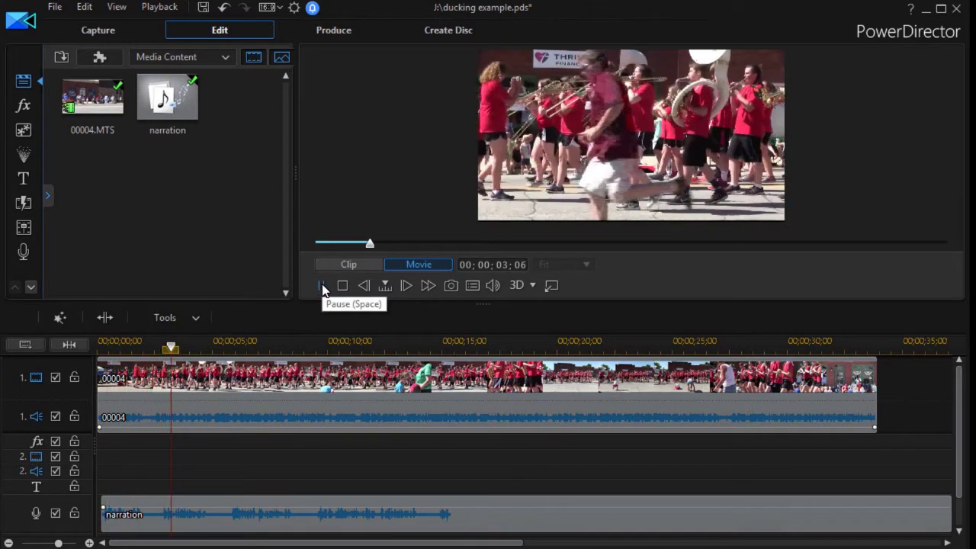
pyautogui.click(321, 286)
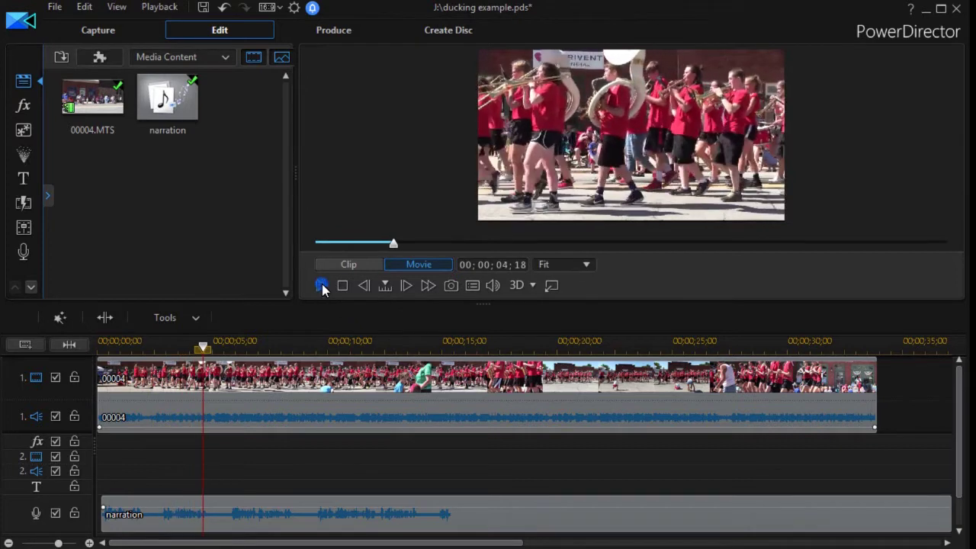
pyautogui.click(357, 418)
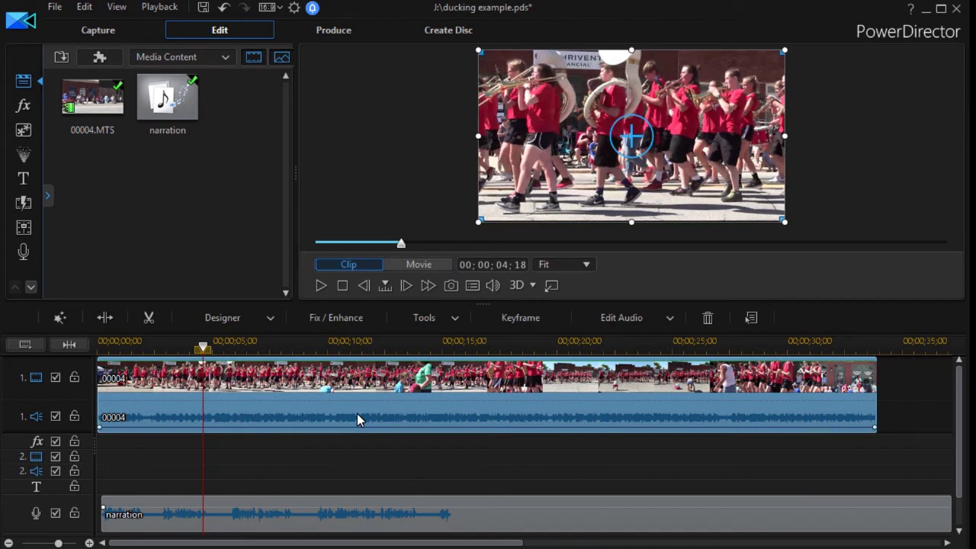
# Step: Reopen Audio Ducking for the parade clip and apply 79% sensitivity with 65% ducking level
pyautogui.rightClick(417, 386)
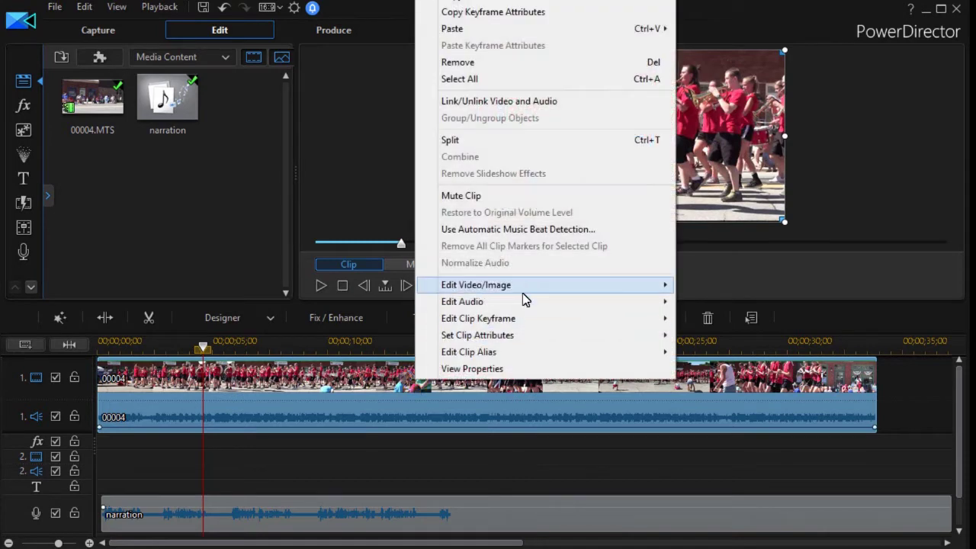
pyautogui.moveTo(488, 302)
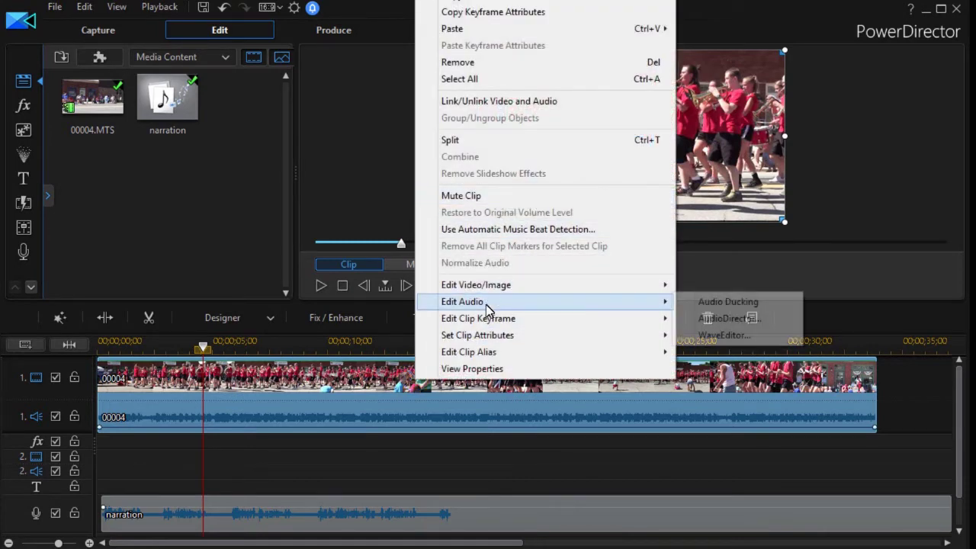
pyautogui.click(759, 302)
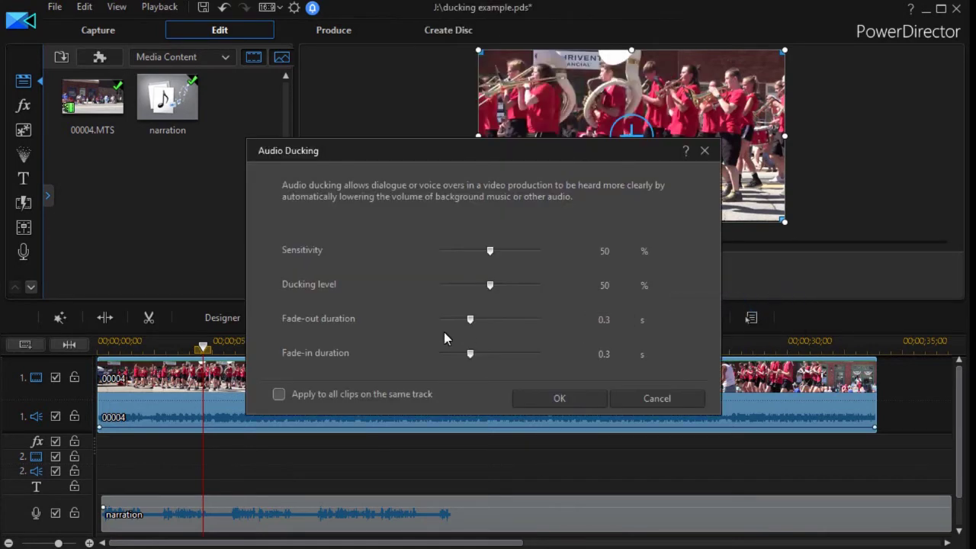
pyautogui.moveTo(504, 248); pyautogui.dragTo(519, 250)
pyautogui.moveTo(491, 287); pyautogui.dragTo(516, 286)
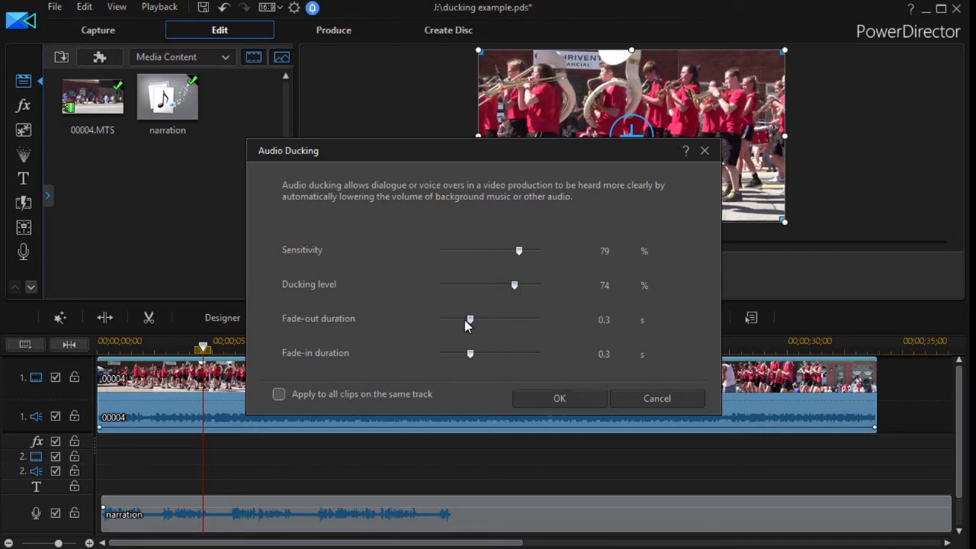
pyautogui.click(570, 398)
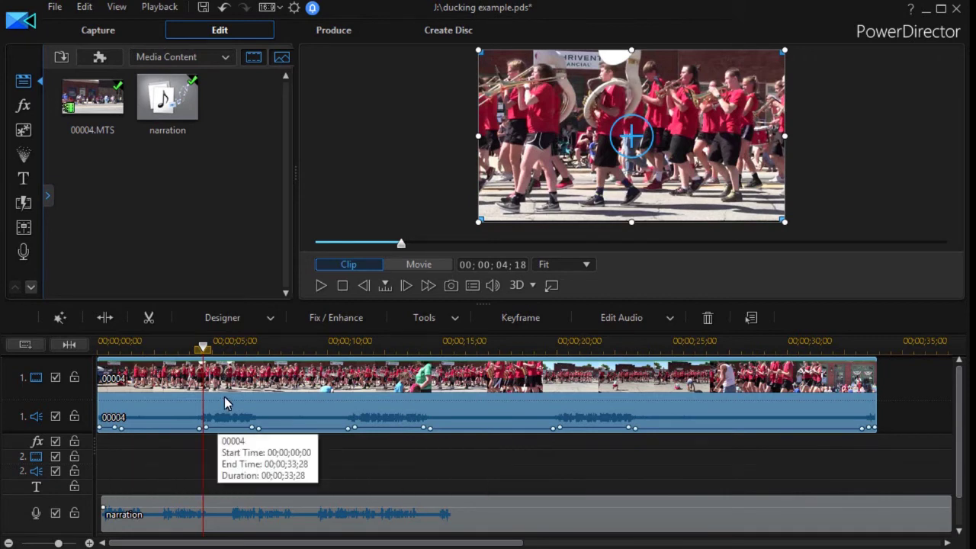
pyautogui.moveTo(204, 347); pyautogui.dragTo(83, 353)
pyautogui.click(130, 377)
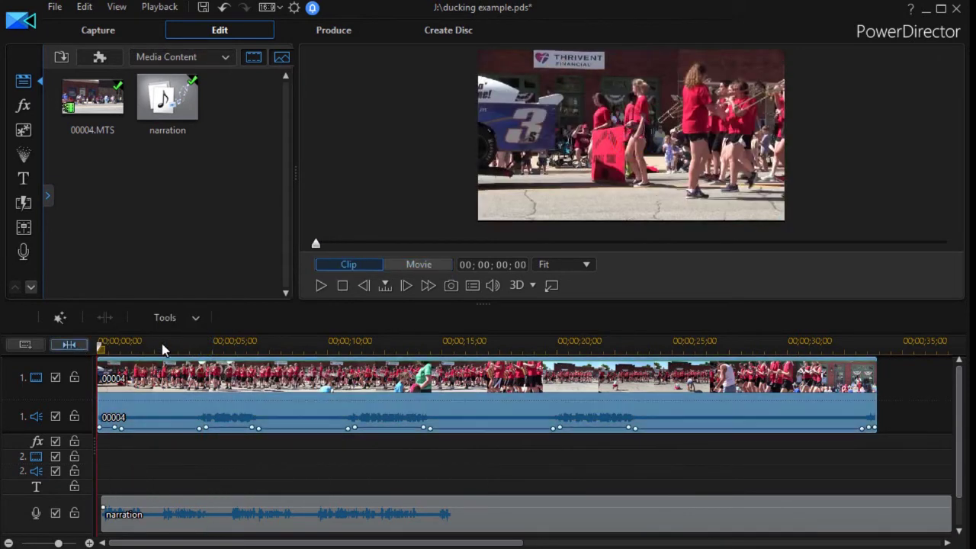
pyautogui.click(318, 287)
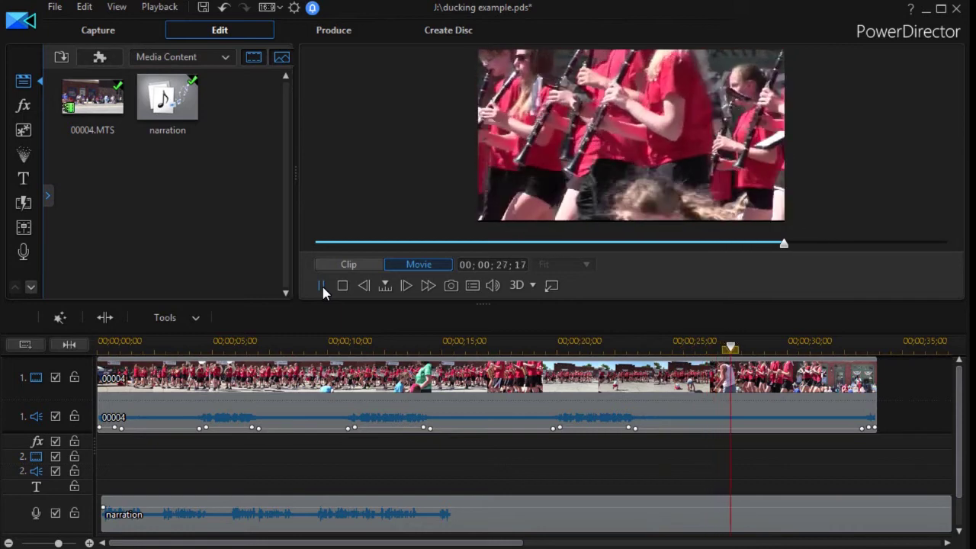
pyautogui.click(322, 287)
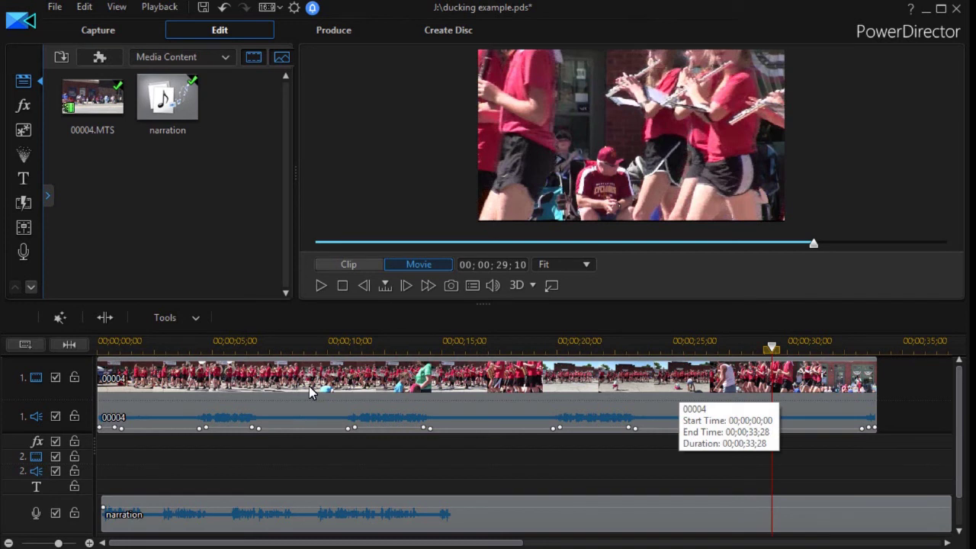
pyautogui.click(274, 403)
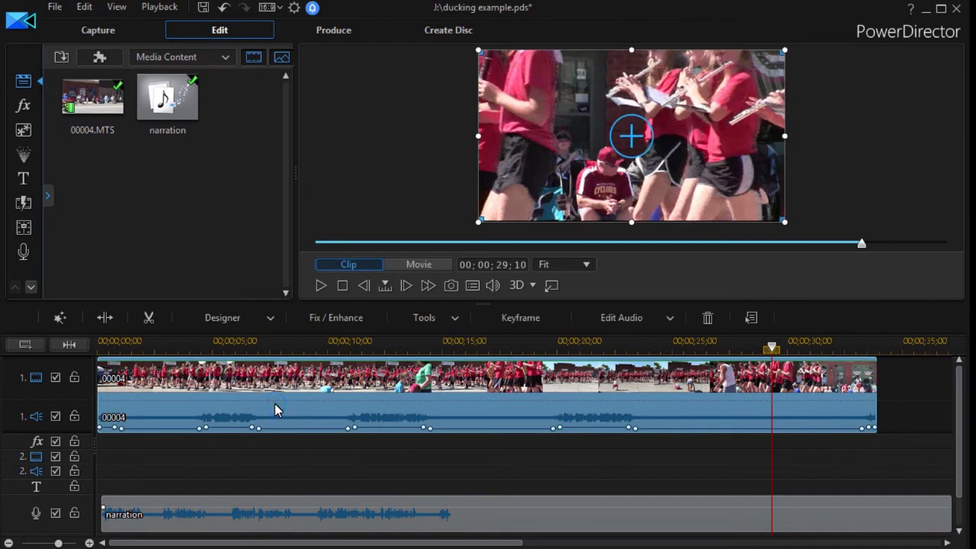